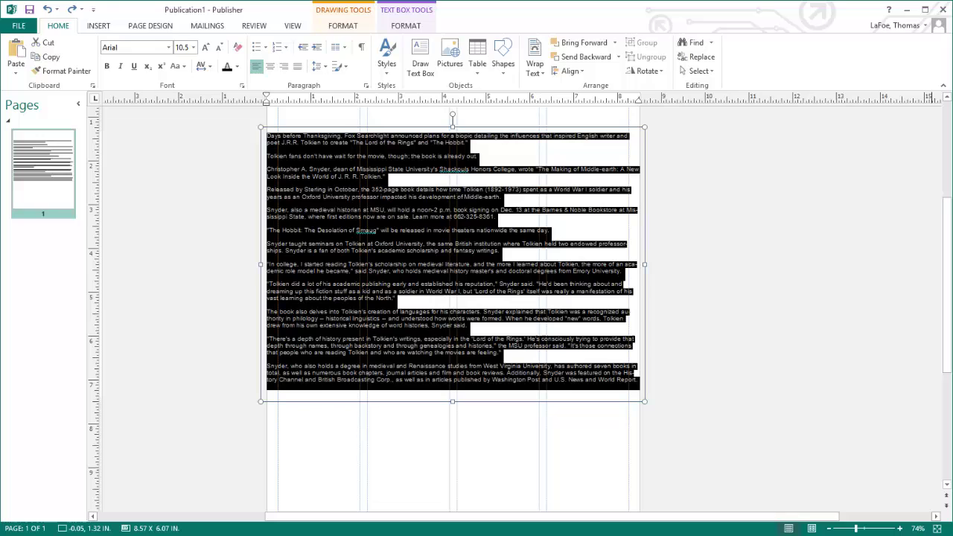
- Select all of the multi-paragraph news article text in the text box
left_click(292, 153)
left_click_drag(268, 137, 496, 329)
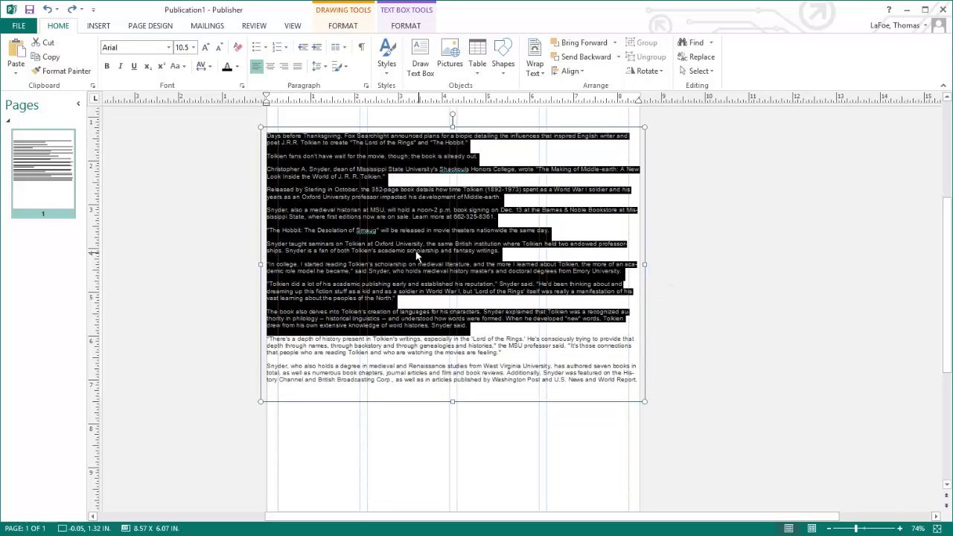
left_click(328, 228)
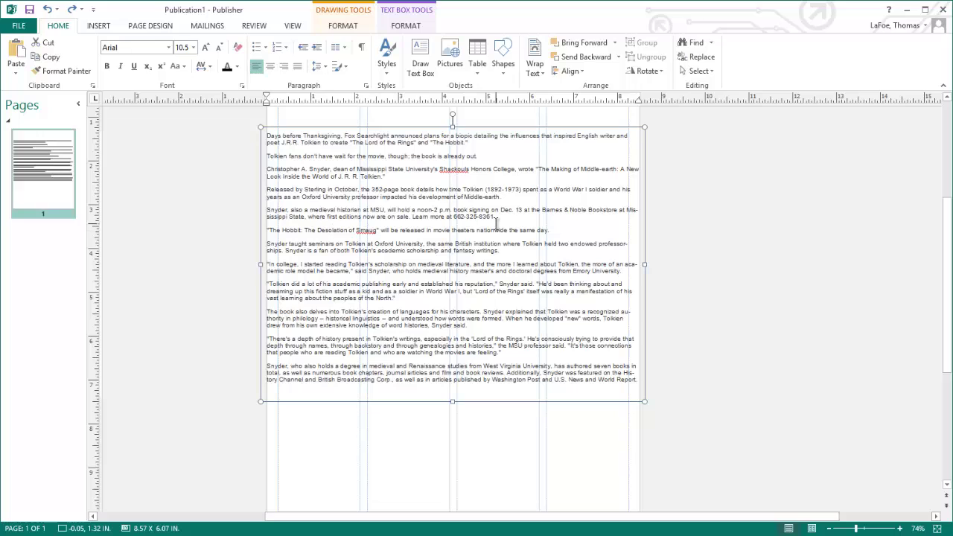
key("ctrl+a")
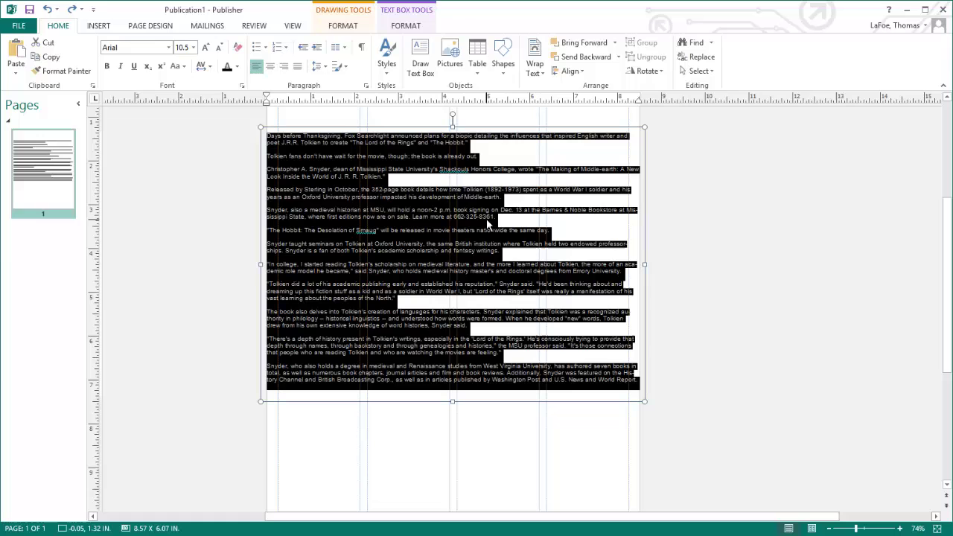
- Start a new text style from the Styles list and name it 'News Article'
left_click(386, 63)
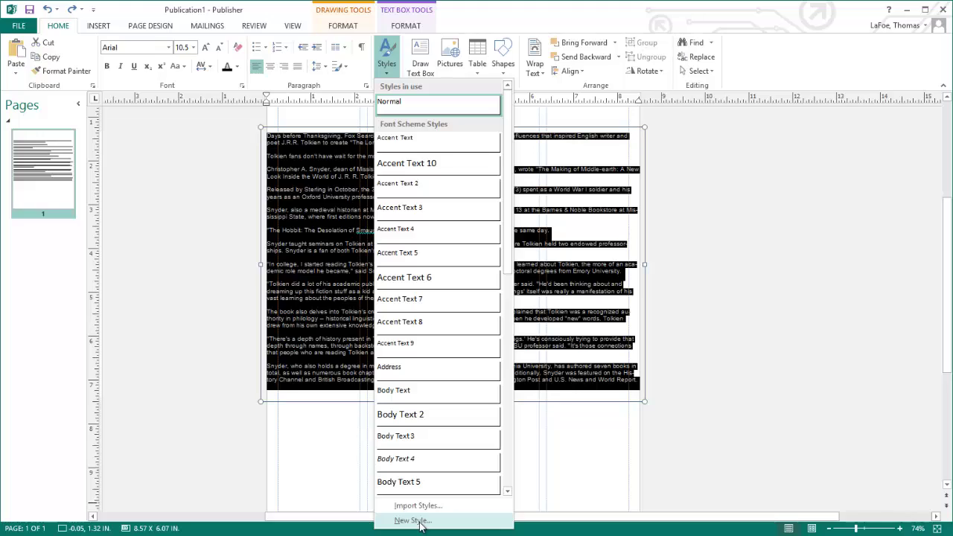
left_click(419, 524)
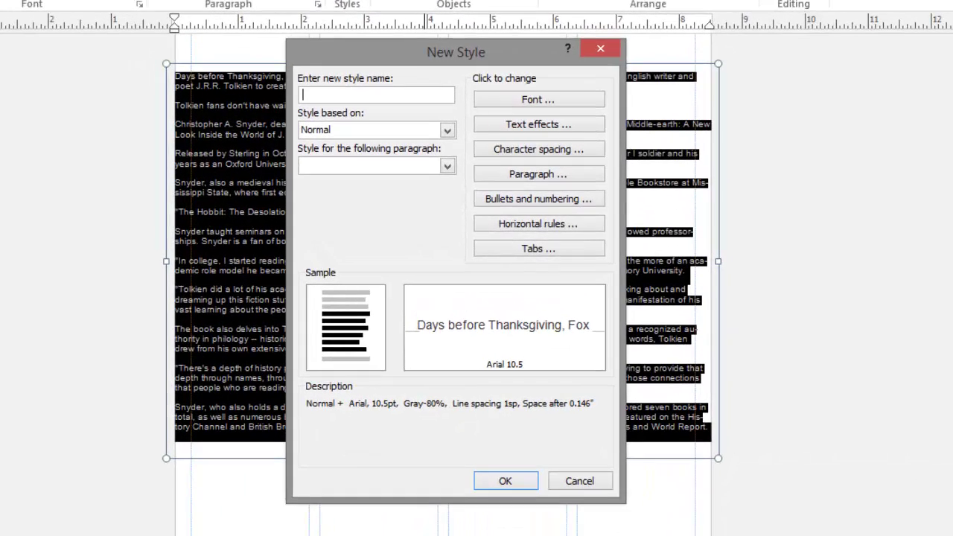
type("News A")
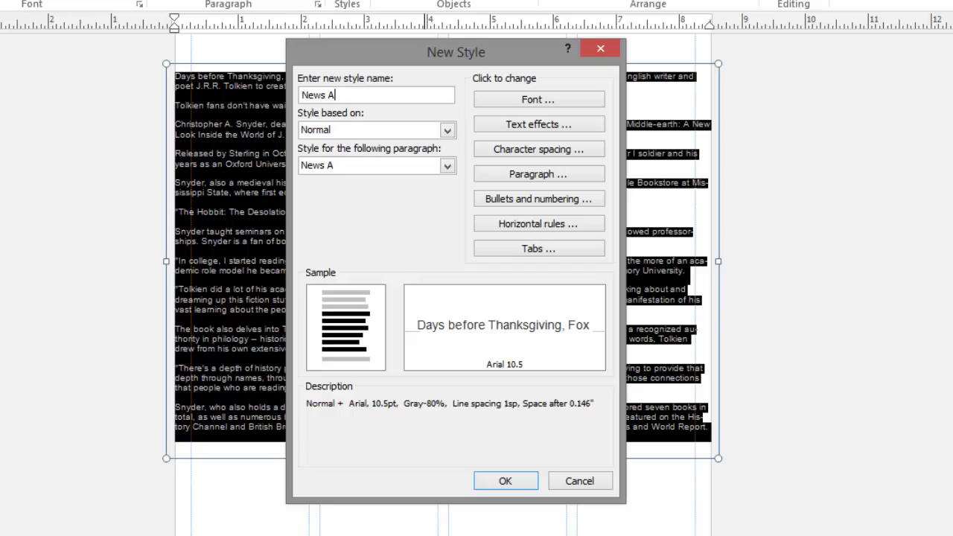
type("rticle")
- Set the News Article style's font to Times New Roman, 10 pt, in black
left_click(537, 100)
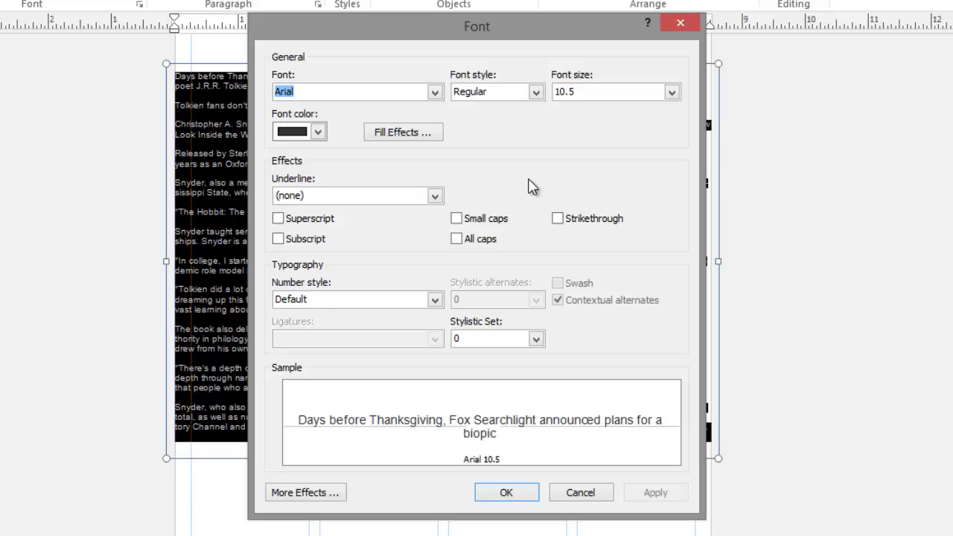
type("Times New R")
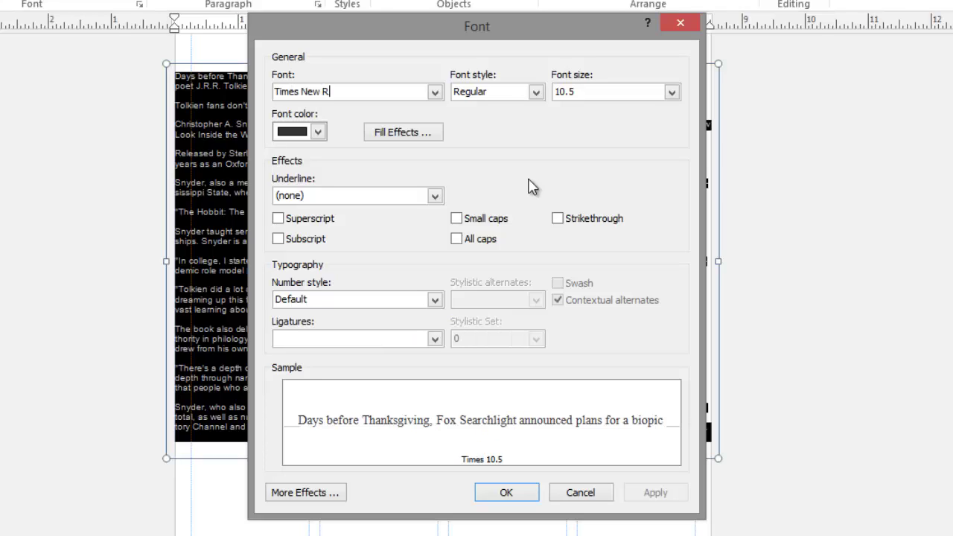
type("oman")
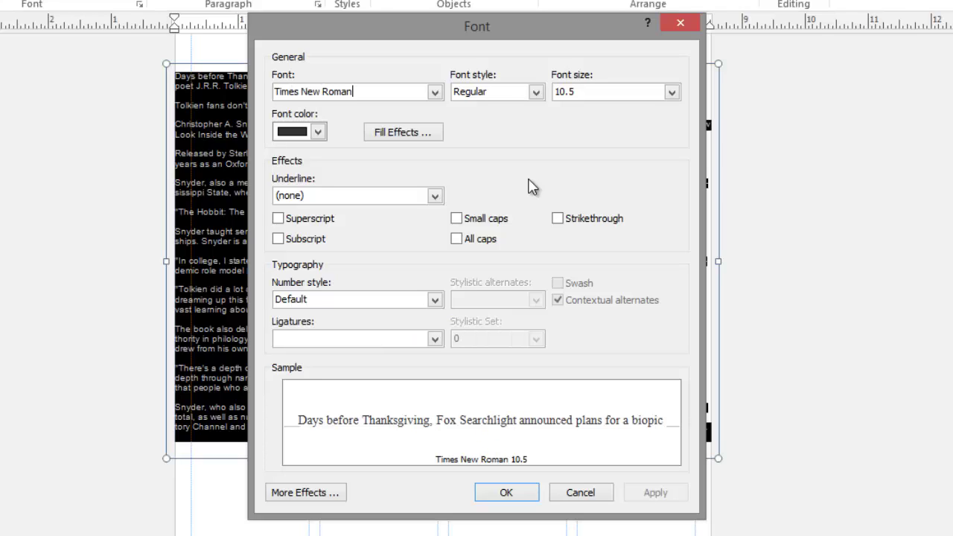
left_click(671, 94)
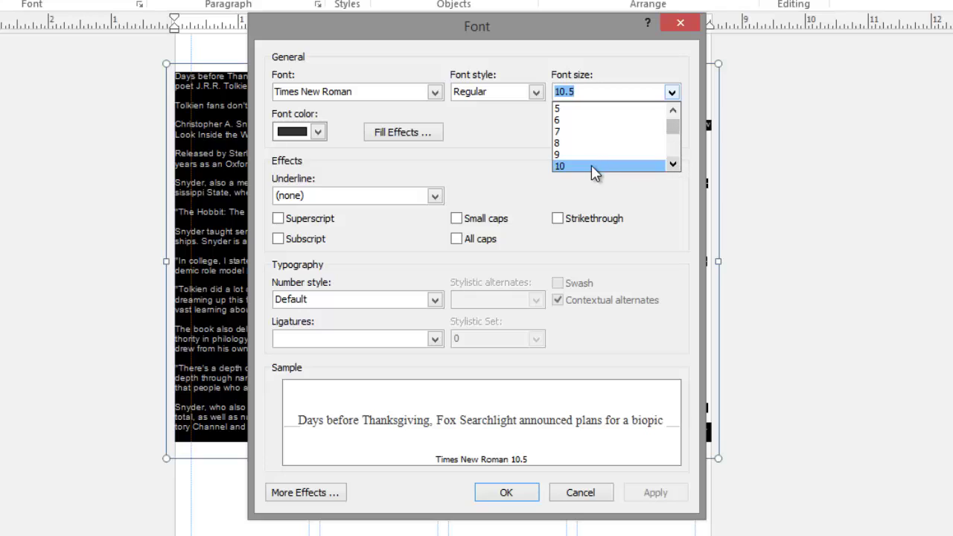
left_click(593, 166)
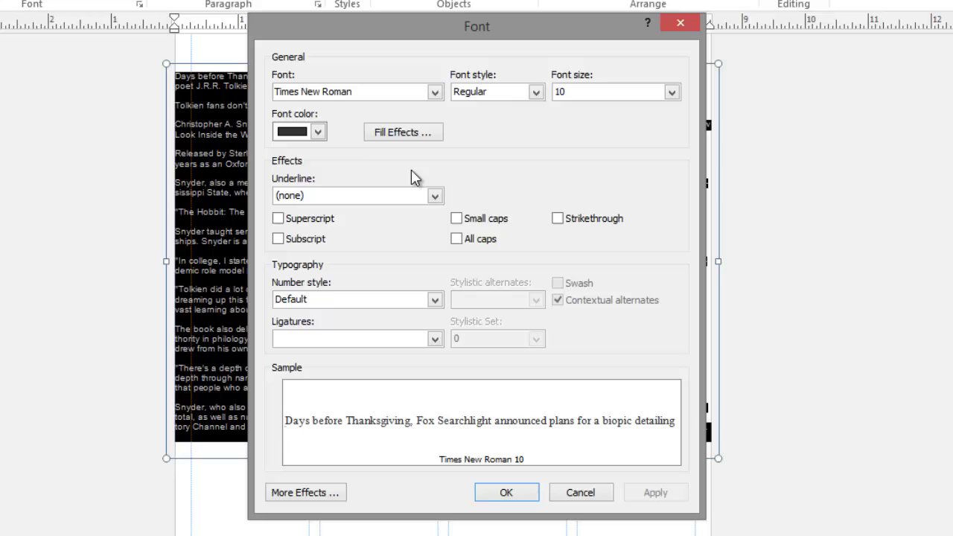
left_click(318, 132)
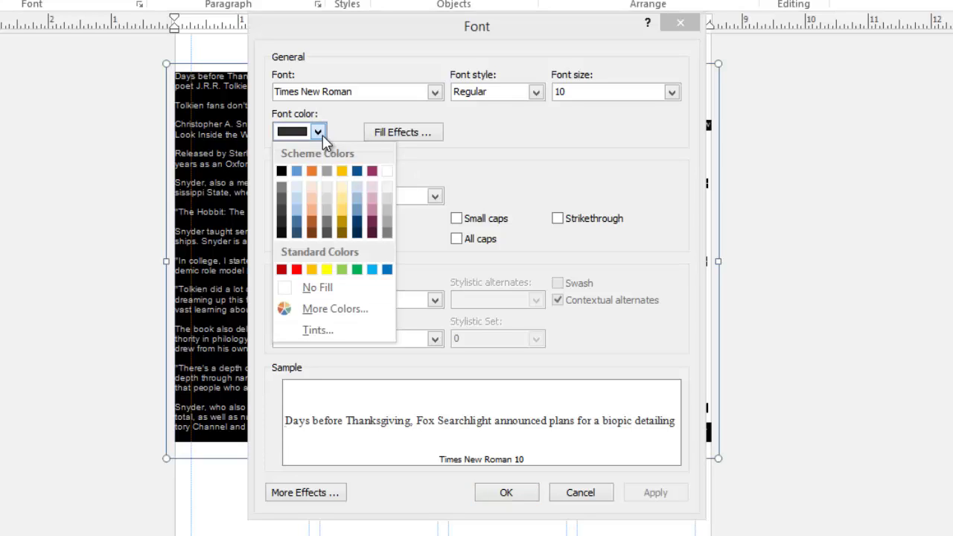
left_click(282, 173)
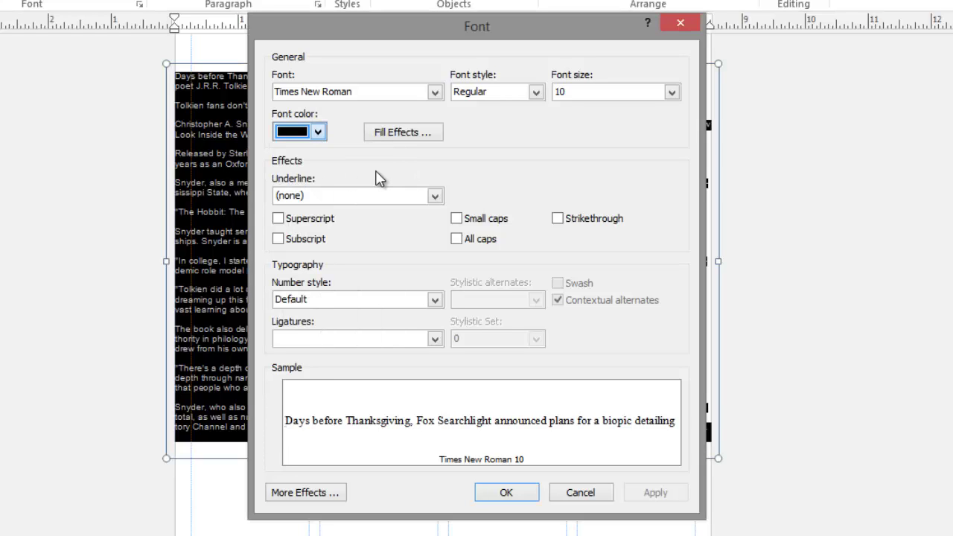
left_click(528, 498)
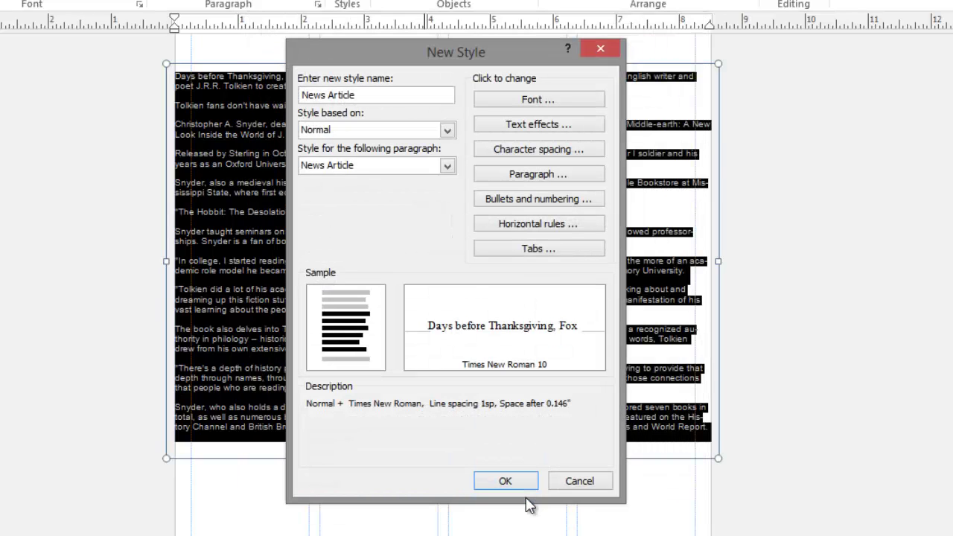
left_click(533, 127)
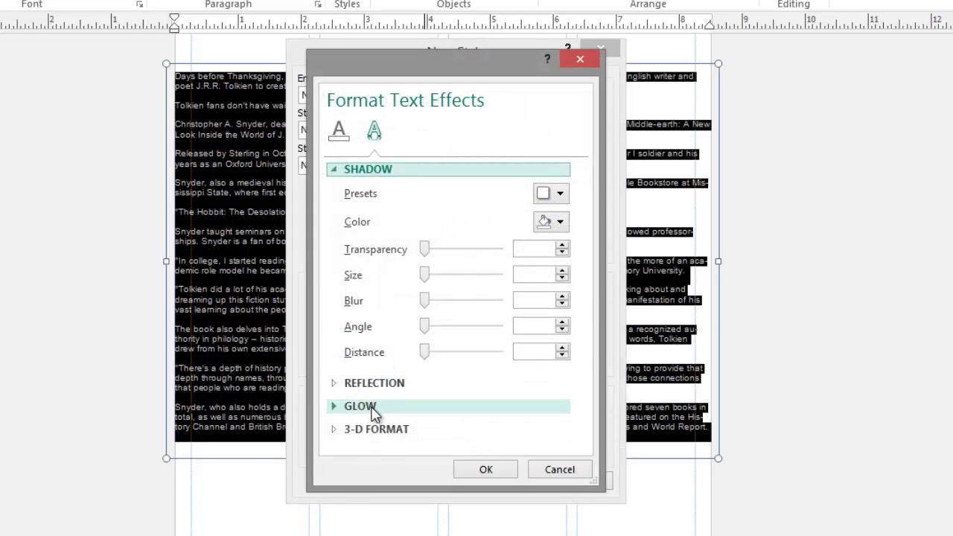
left_click(340, 132)
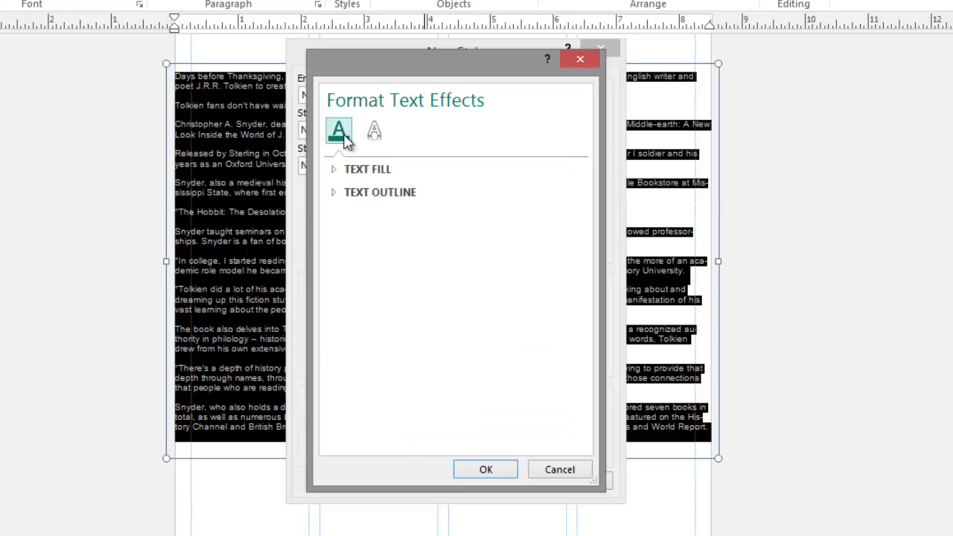
left_click(545, 474)
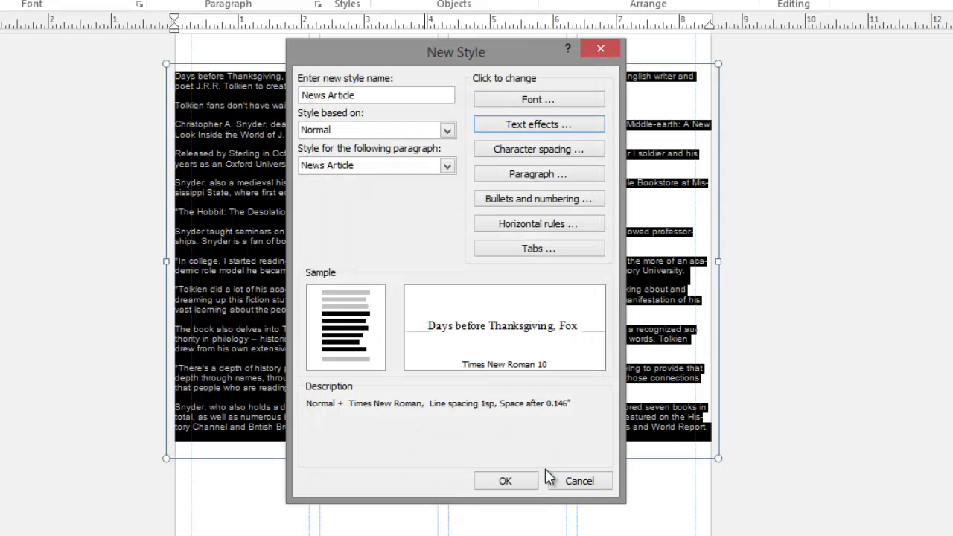
left_click(530, 154)
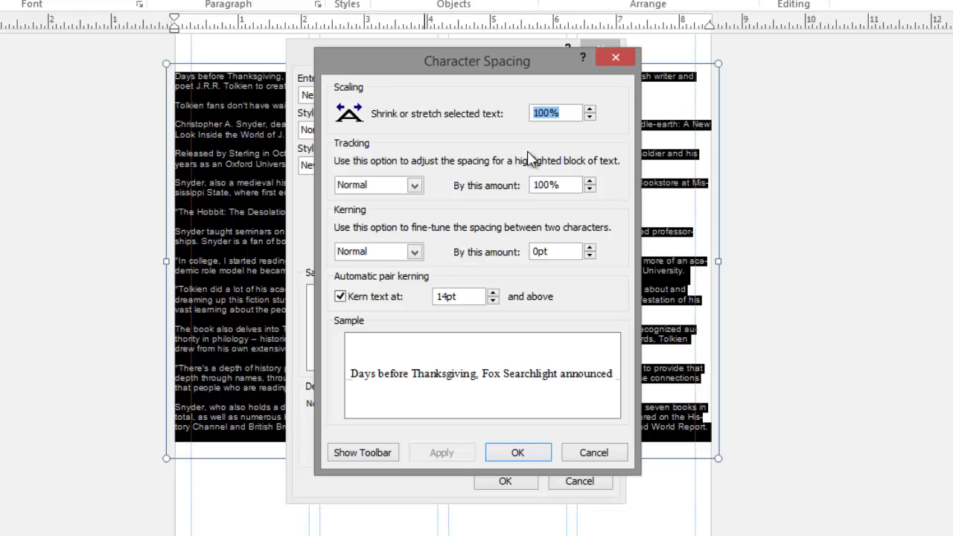
left_click(537, 451)
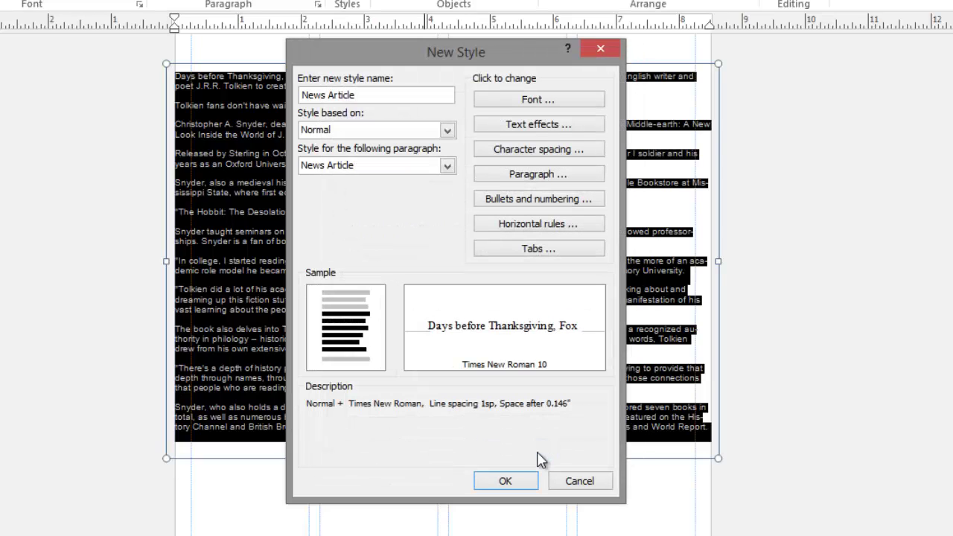
- Set the style's paragraph to a .167" first-line indent, 0 after paragraphs, 11pt line spacing
left_click(543, 177)
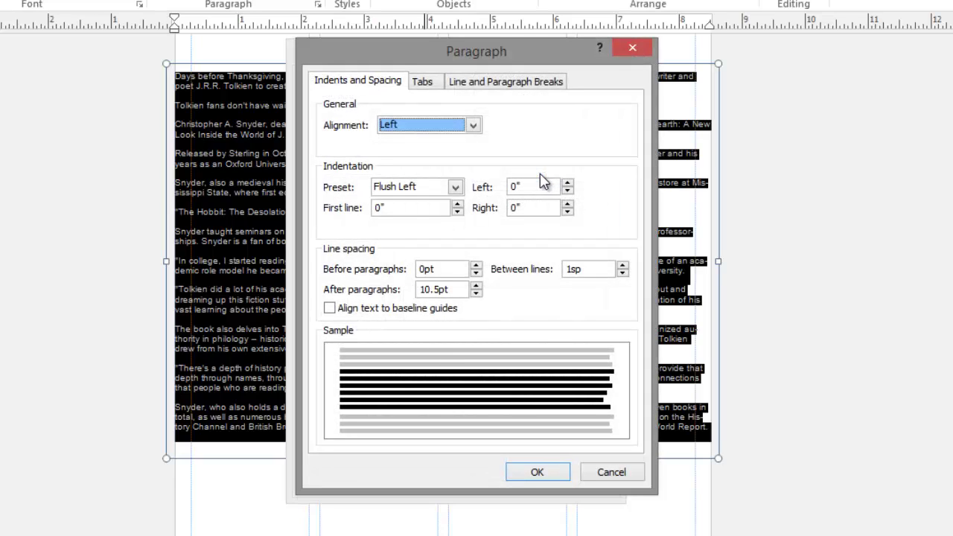
left_click_drag(409, 209, 354, 214)
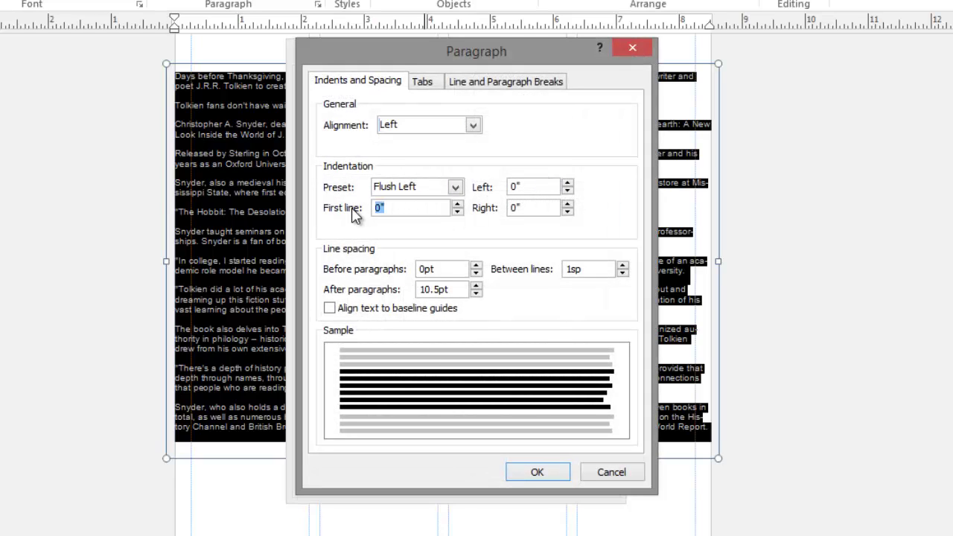
type(".167")
left_click(451, 289)
left_click_drag(451, 290, 392, 298)
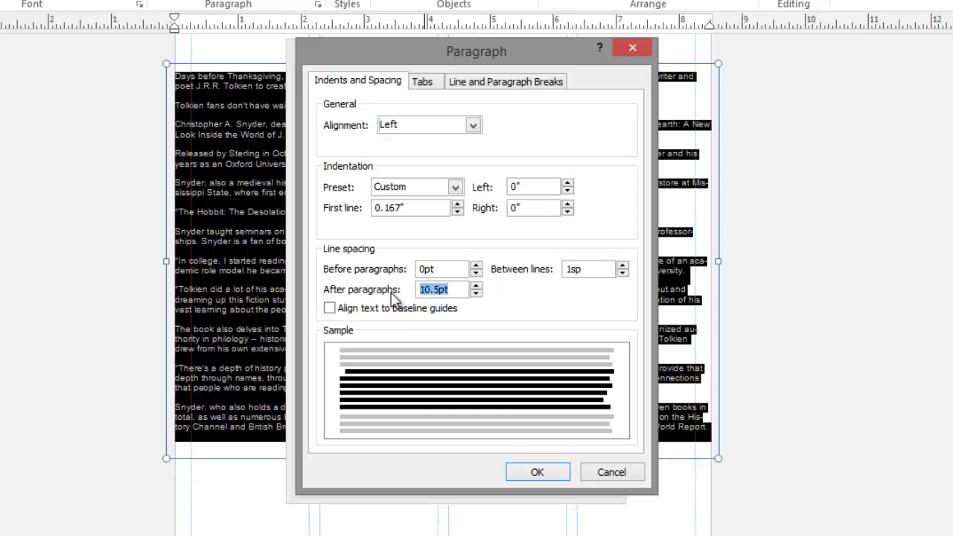
type("0")
left_click_drag(594, 269, 559, 269)
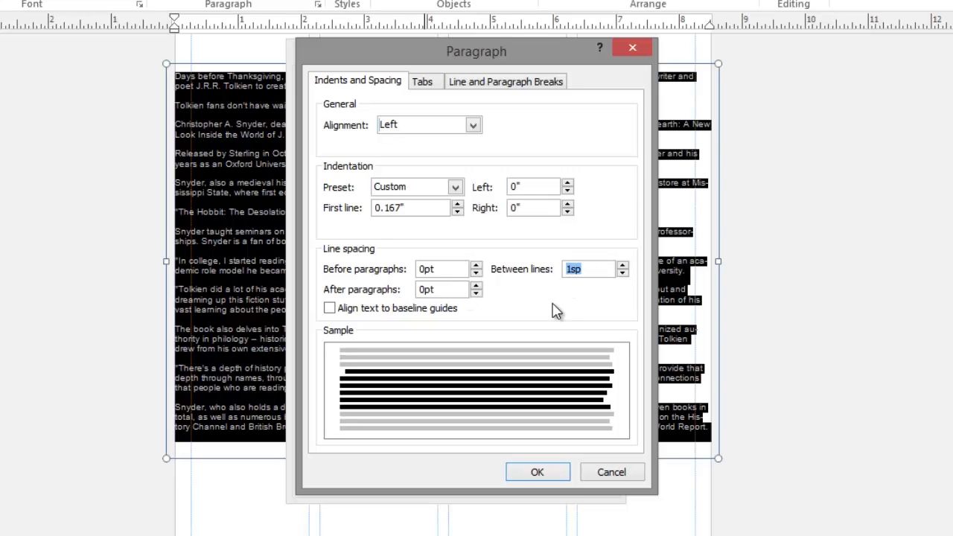
type("11pt")
left_click(543, 472)
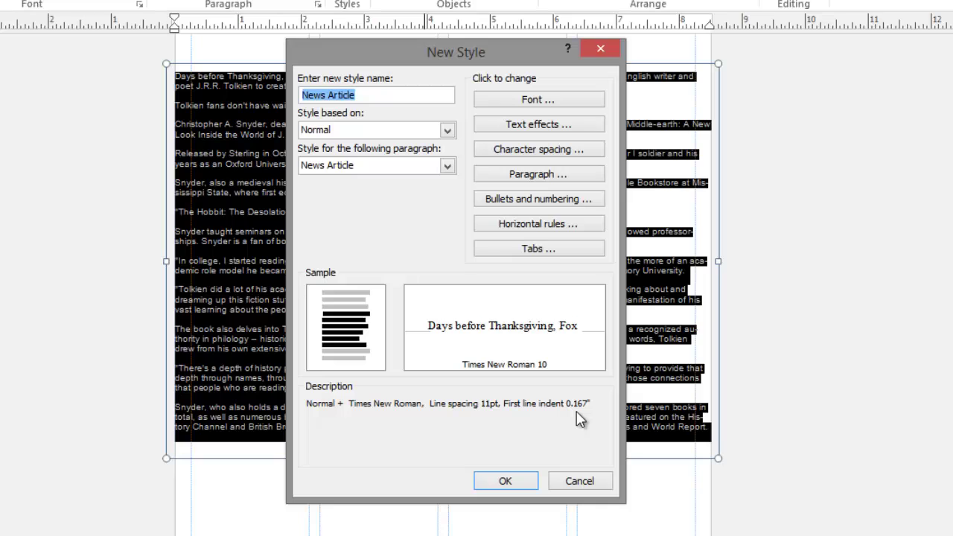
- Create the News Article style and narrow the article's text box from both sides
left_click(505, 483)
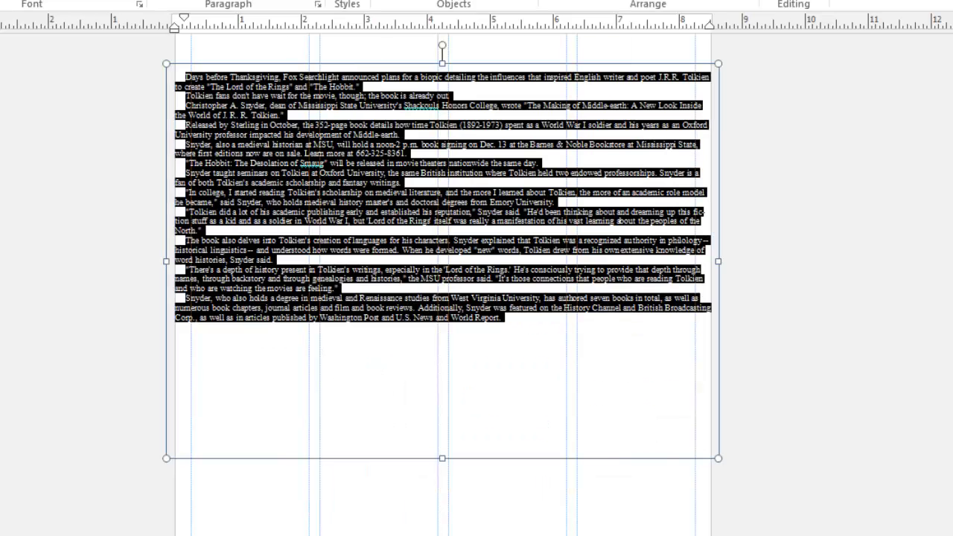
left_click_drag(719, 261, 694, 261)
key("ctrl+a")
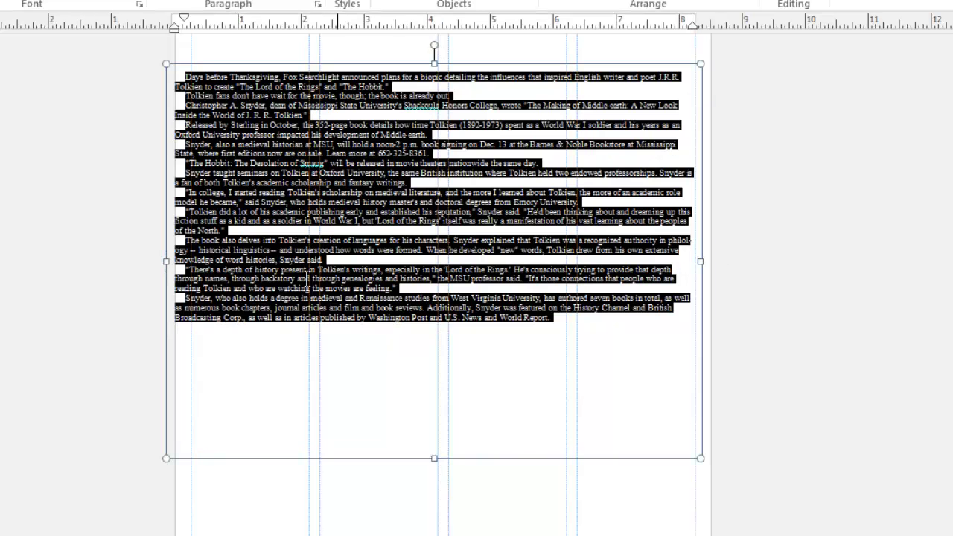
left_click_drag(164, 263, 572, 277)
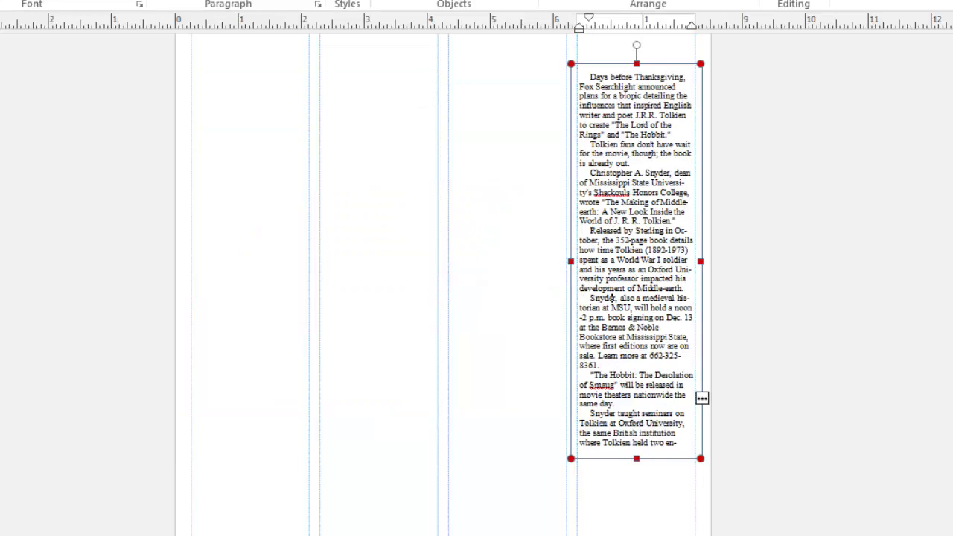
- Paste the Starkville football story and apply the News Article style to all its text
left_click(216, 222)
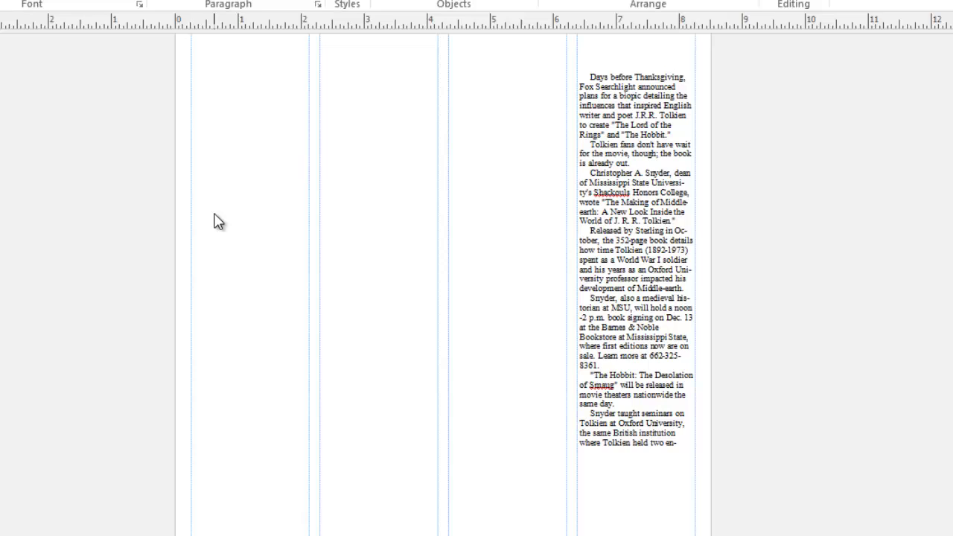
key("ctrl+v")
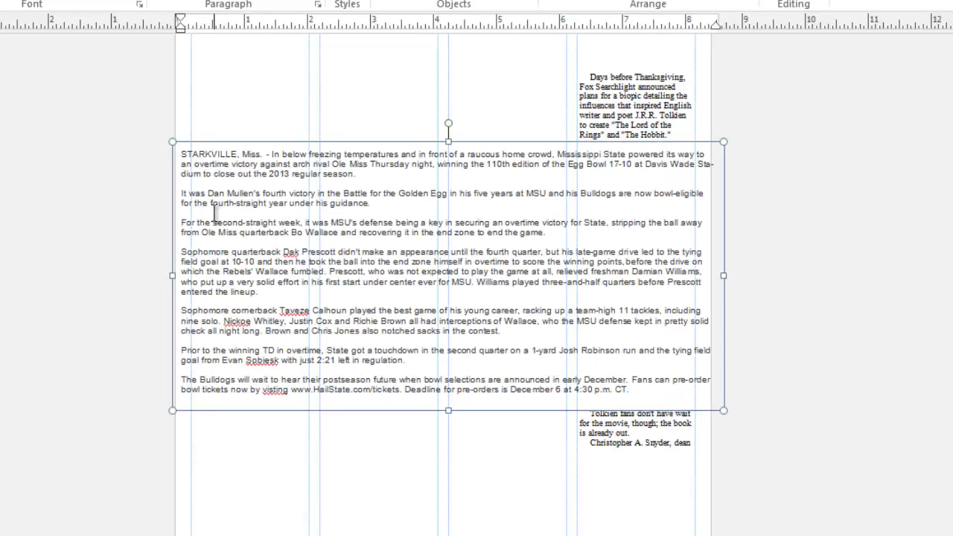
key("ctrl+a")
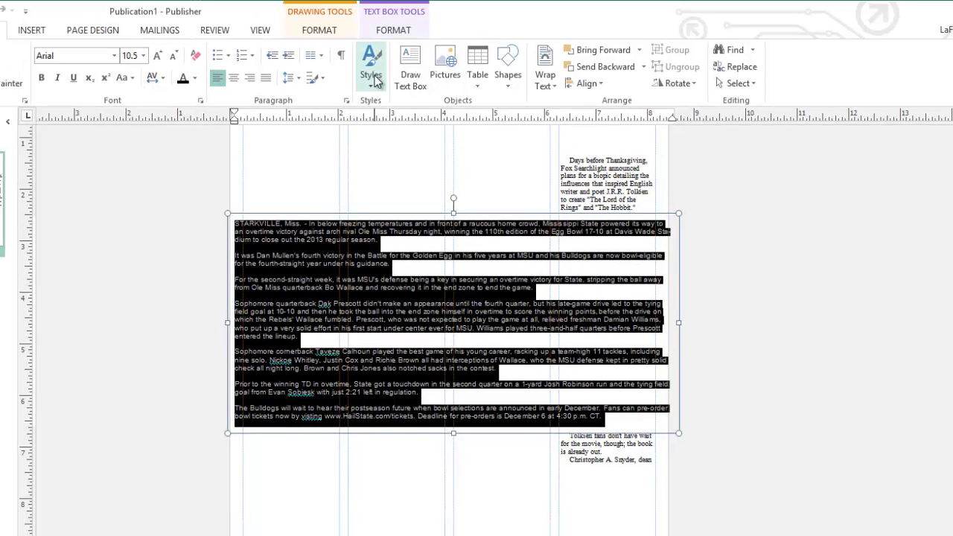
left_click(371, 74)
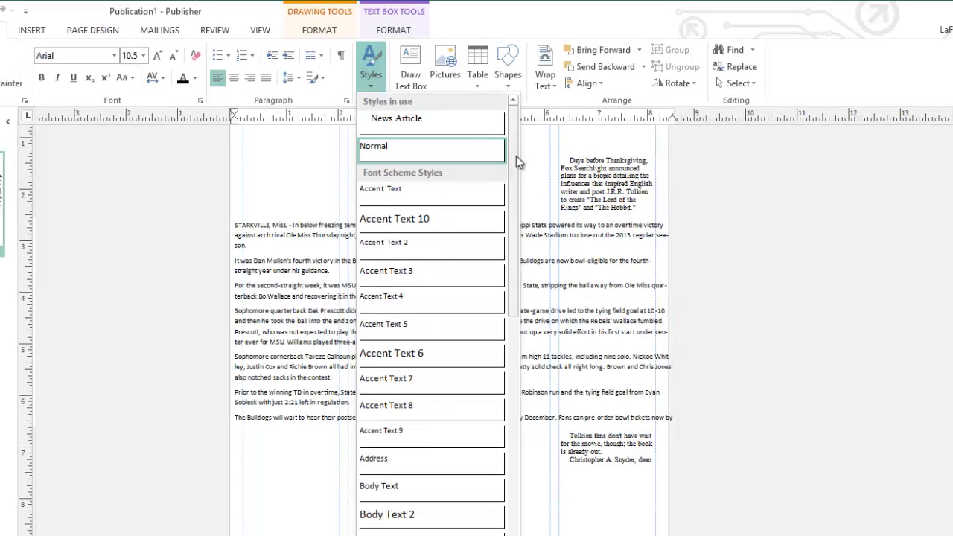
left_click_drag(516, 156, 523, 429)
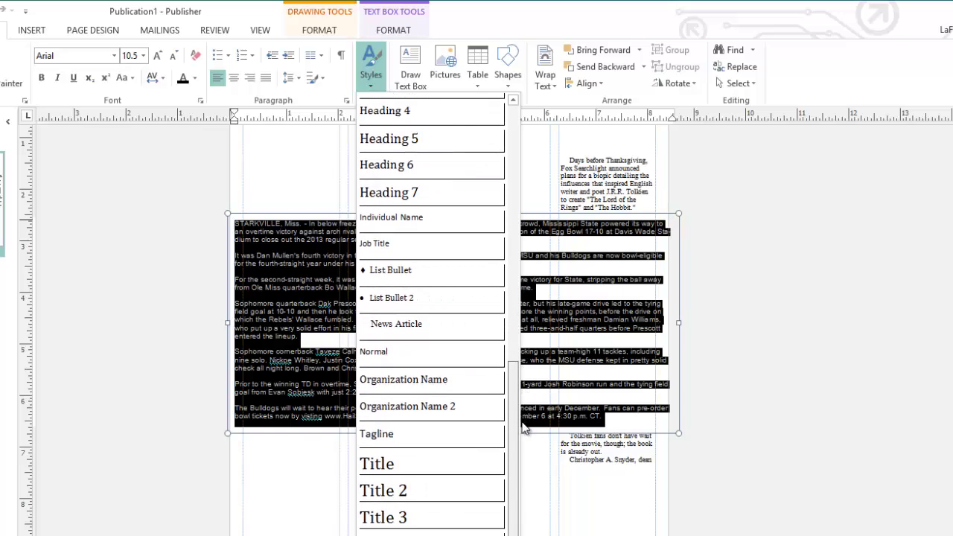
left_click(424, 328)
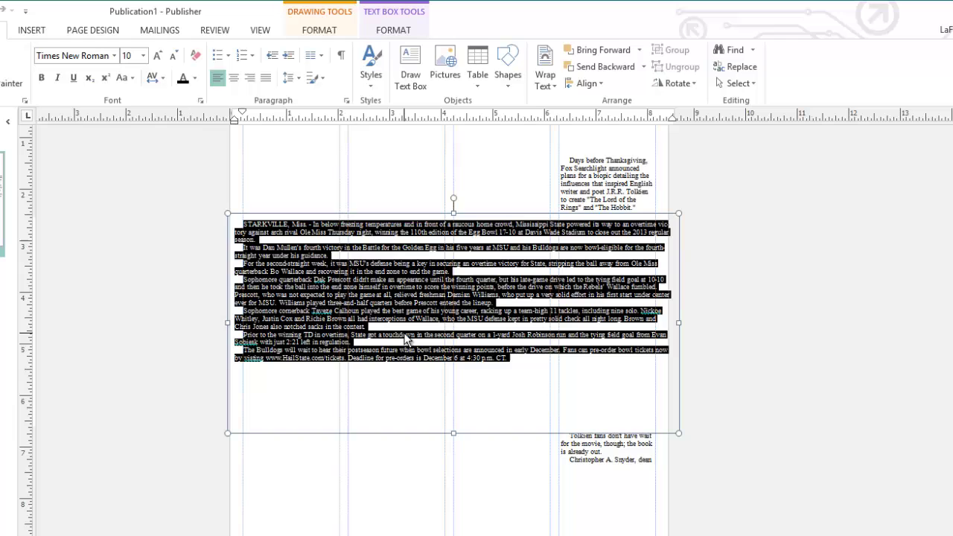
- Pull the Starkville story box's right edge left so it clears the Thanksgiving column
left_click(227, 325)
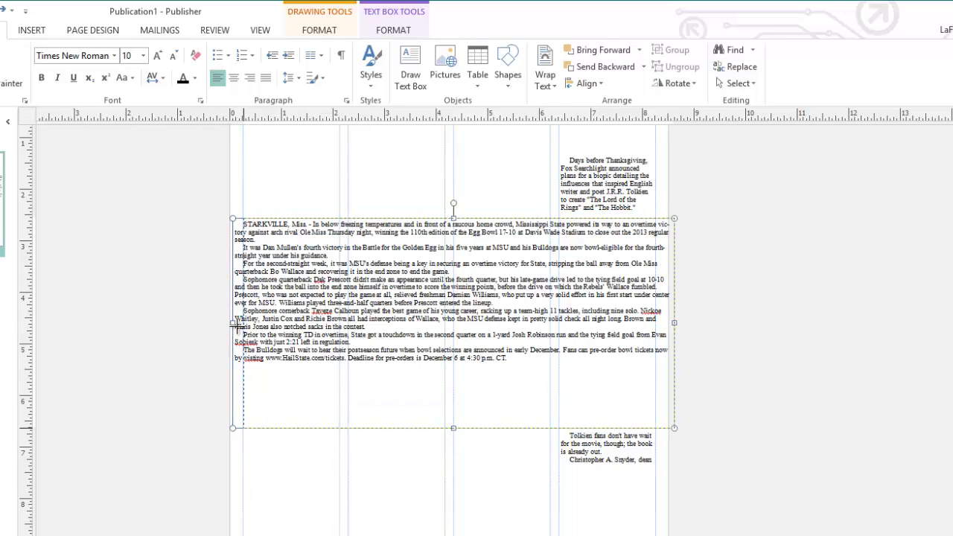
key("ctrl+a")
left_click_drag(678, 322, 552, 324)
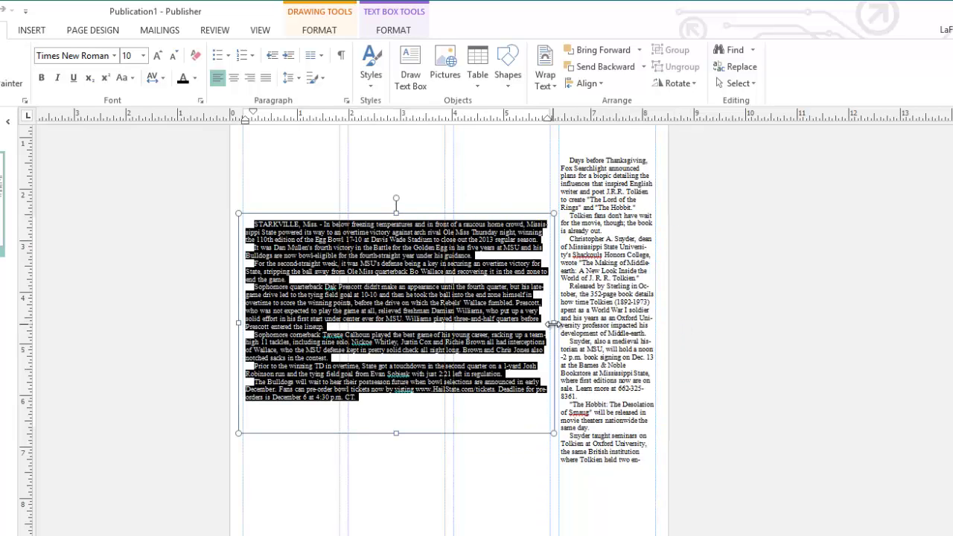
- Set the text box's inner margins to None
left_click(388, 30)
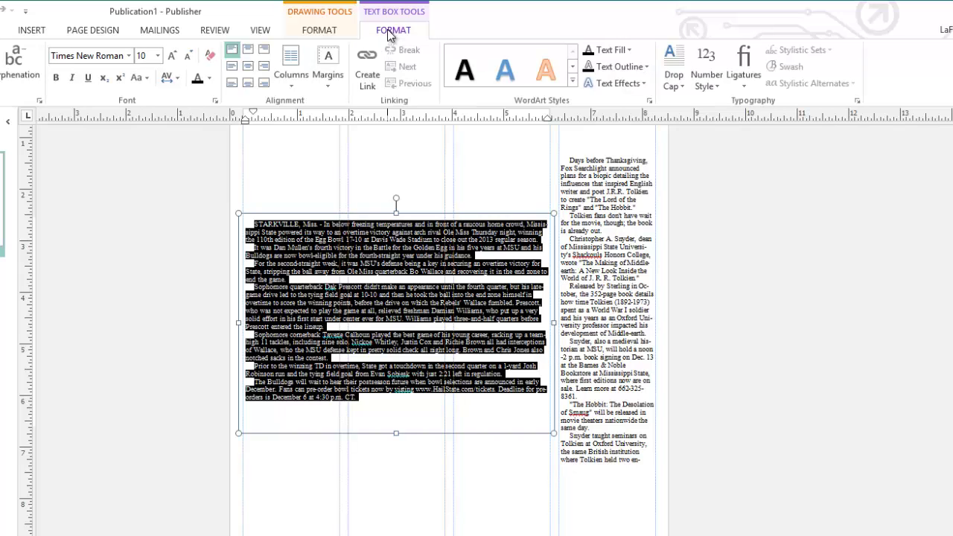
left_click(331, 80)
left_click(342, 118)
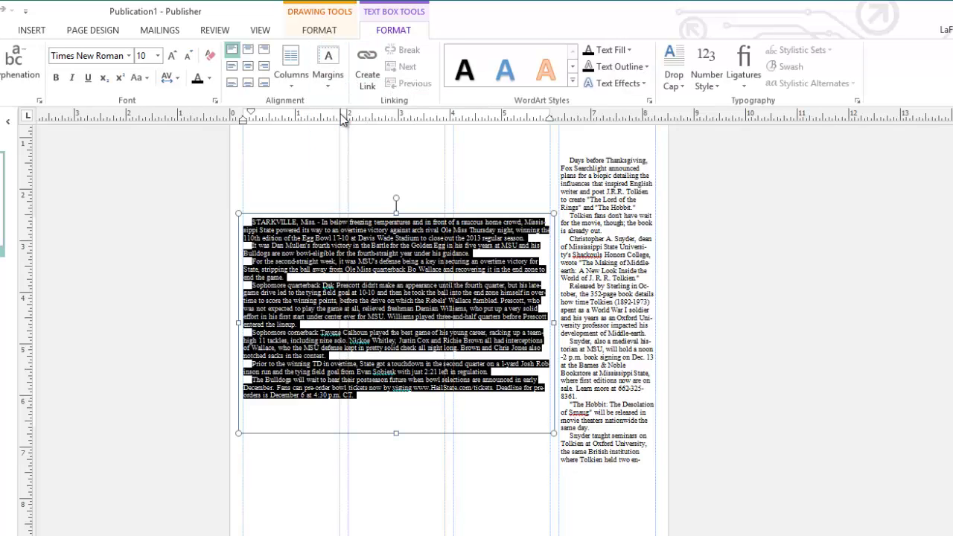
- Lay the story out in 2 columns with .167" spacing between them
left_click(291, 74)
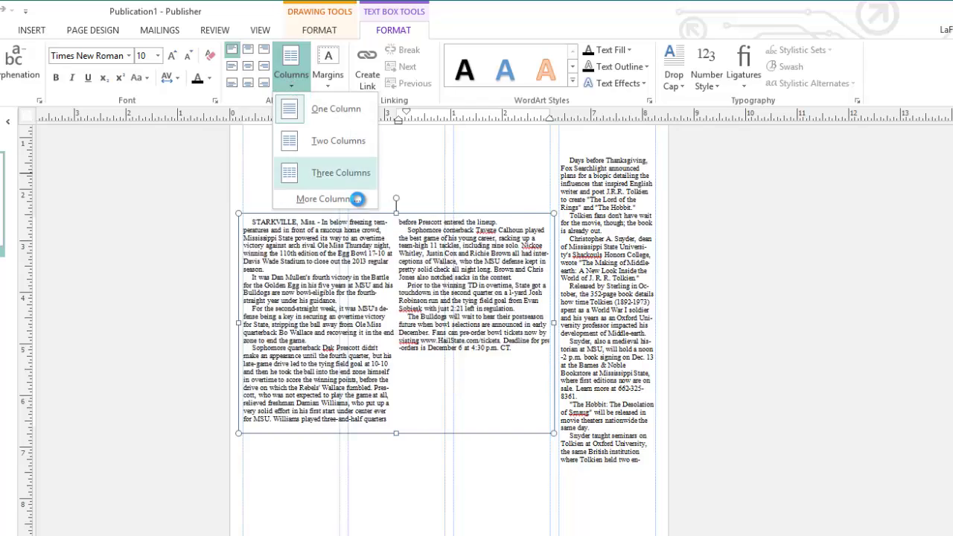
left_click(358, 199)
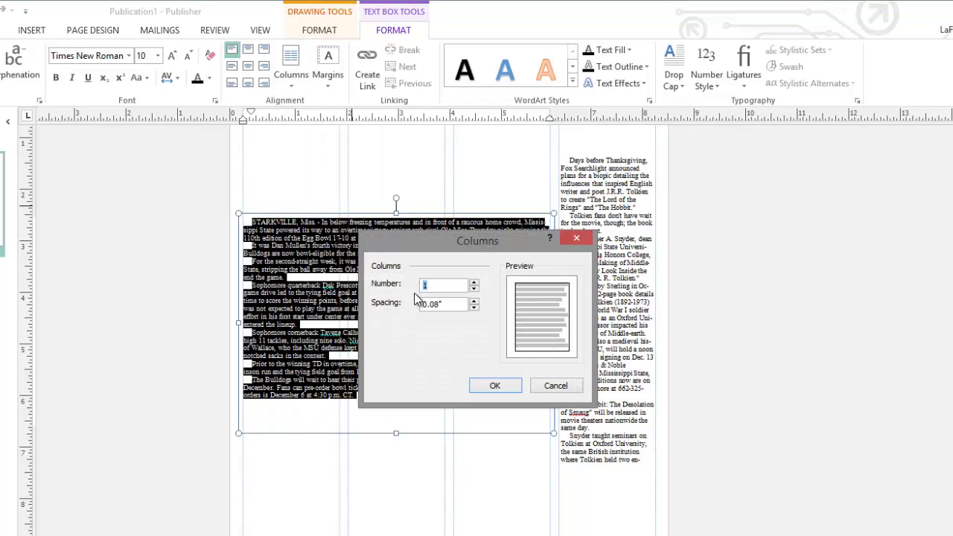
type("2")
key("Tab")
type(".167")
left_click(493, 384)
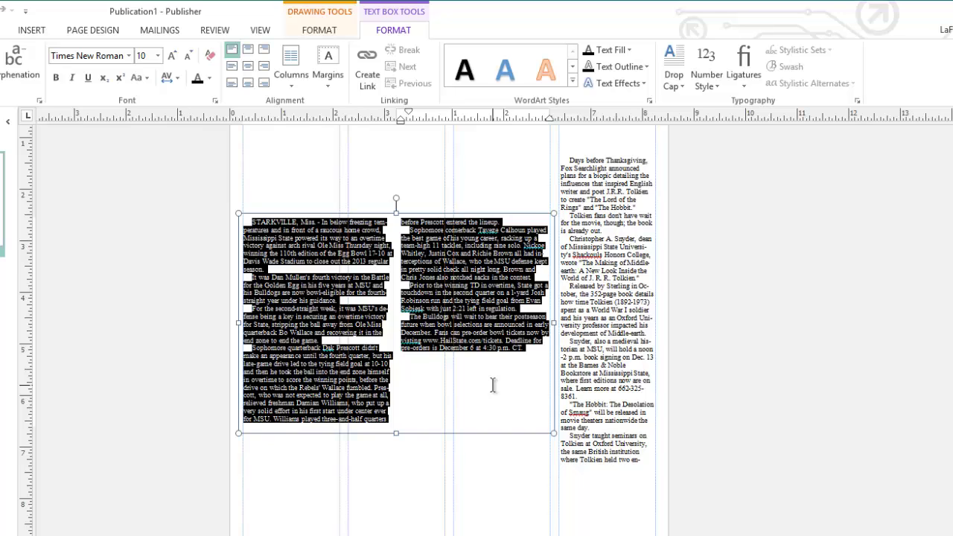
- Save the selected box as Page Parts block '2 Column Story' in Stories, replacing the existing one
left_click(48, 31)
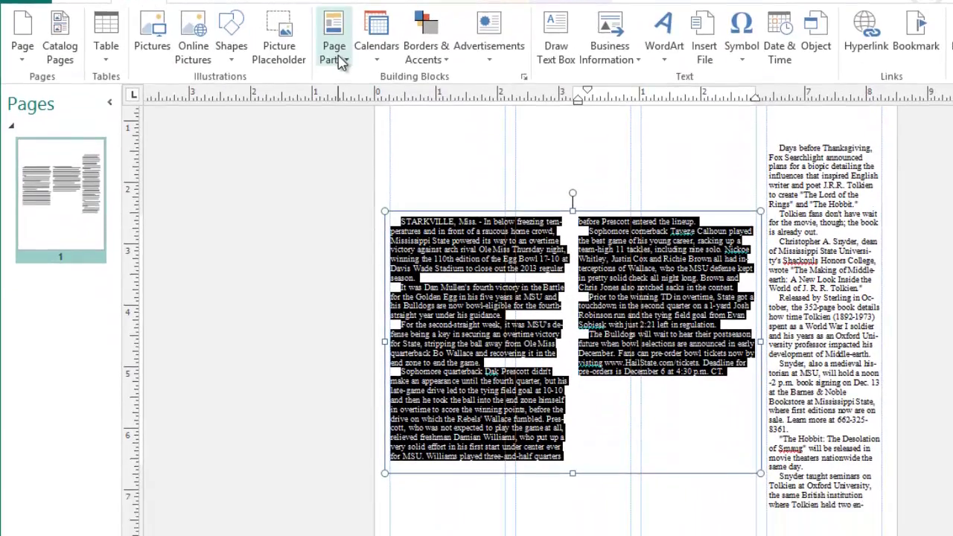
left_click(334, 93)
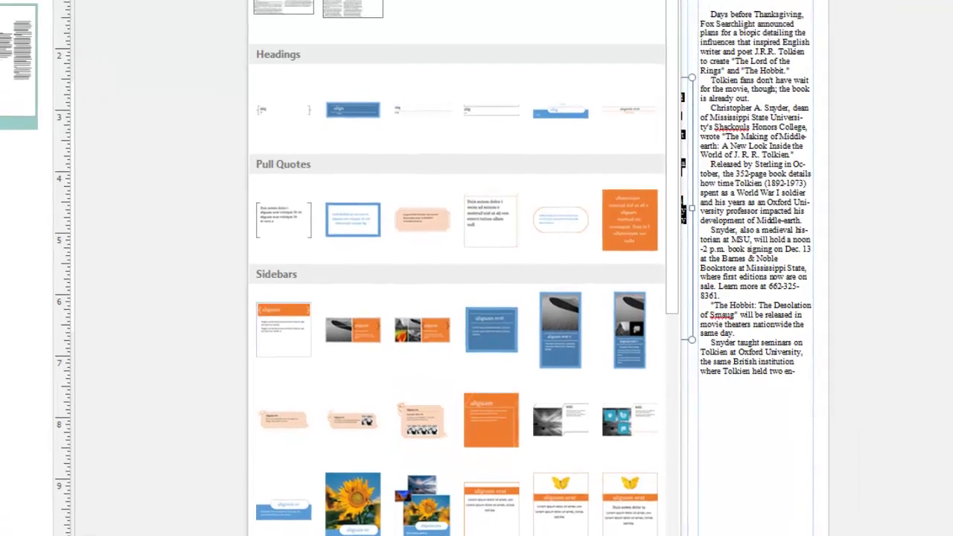
left_click(479, 528)
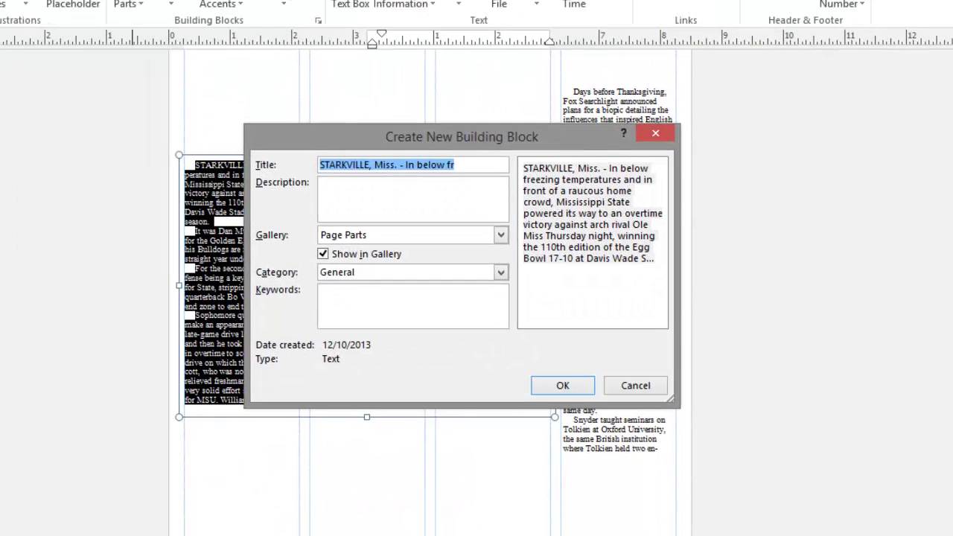
type("2 Column Story")
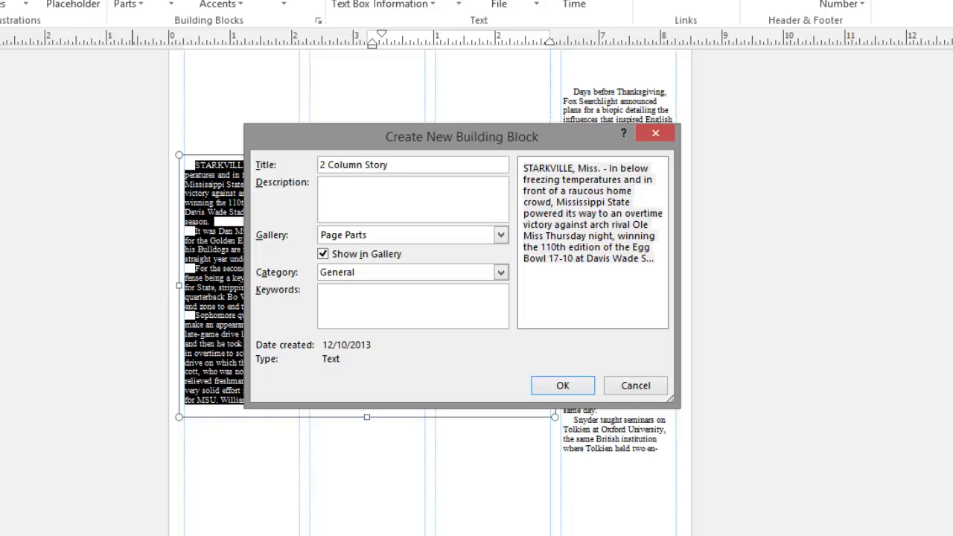
left_click(501, 272)
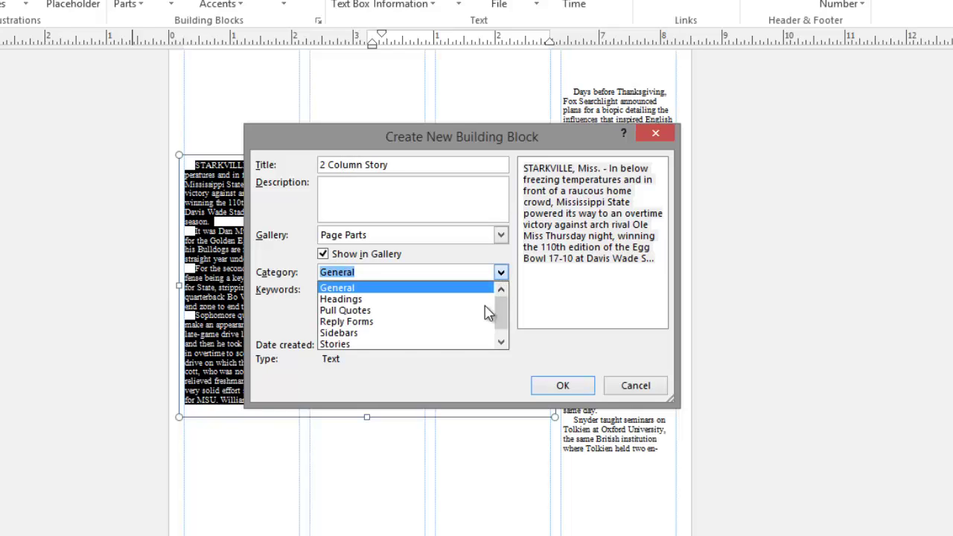
left_click(378, 346)
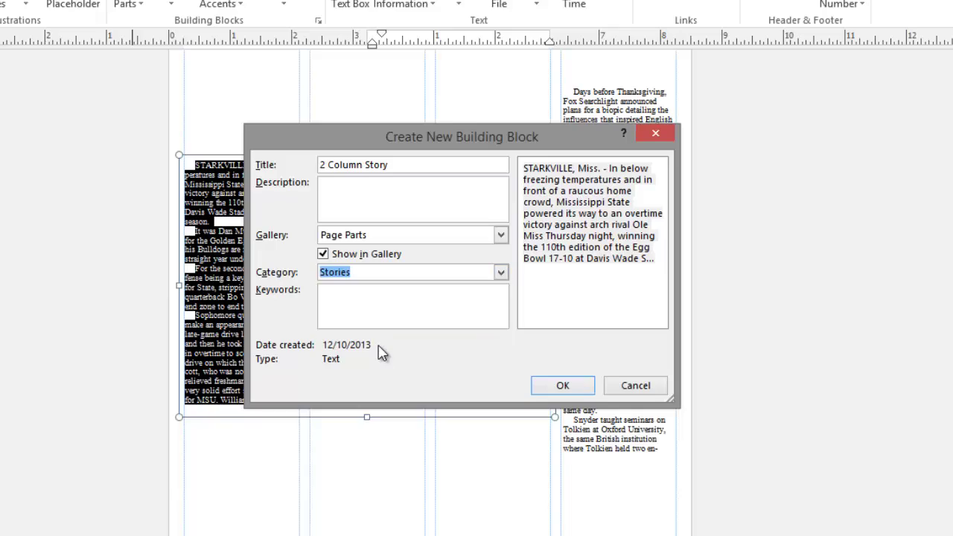
left_click(562, 385)
left_click(566, 334)
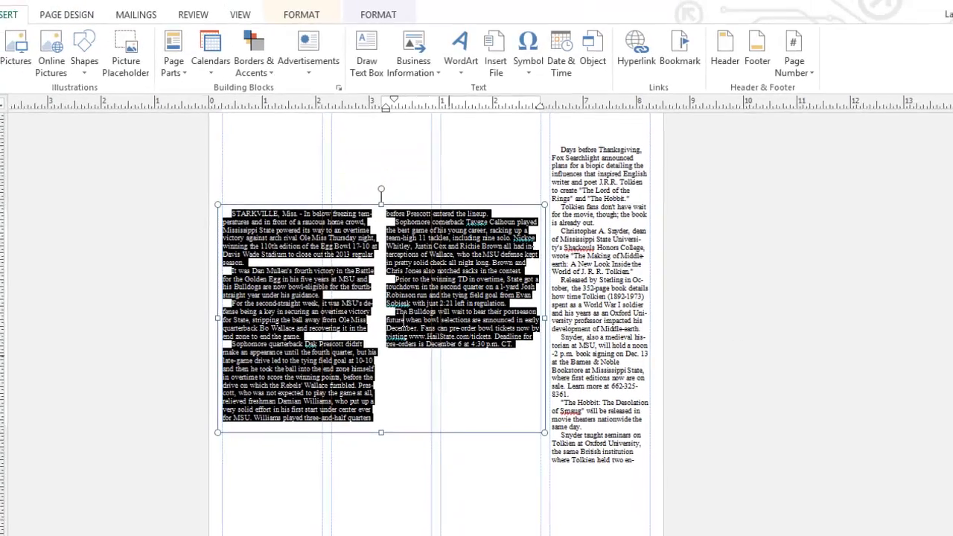
- Insert the 2 Column Story block, move it to the lower left, and select its opening text
left_click(184, 85)
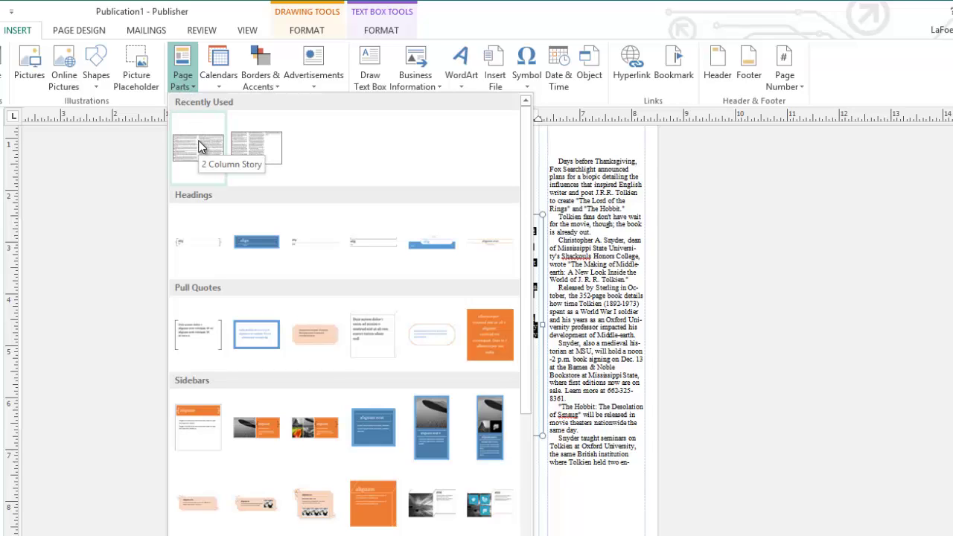
left_click(200, 147)
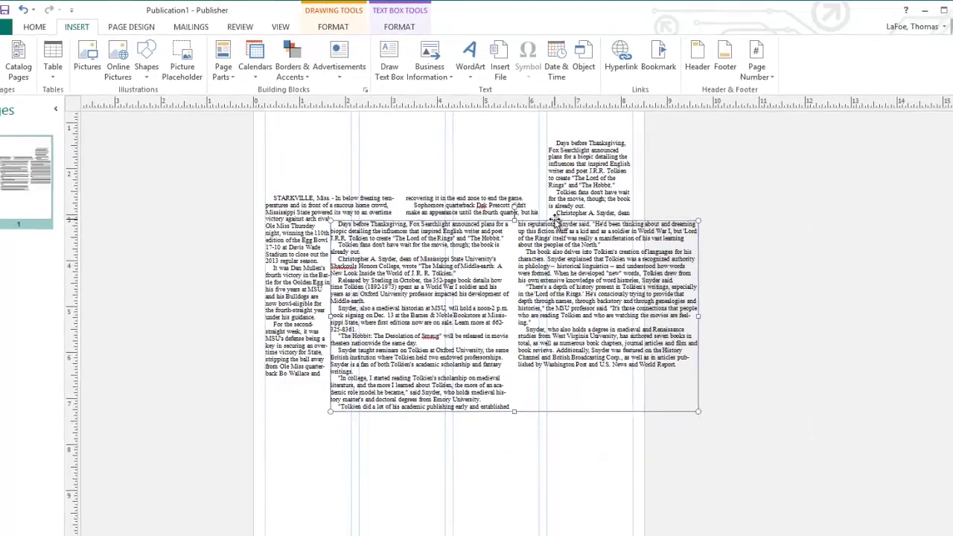
left_click_drag(555, 220, 402, 282)
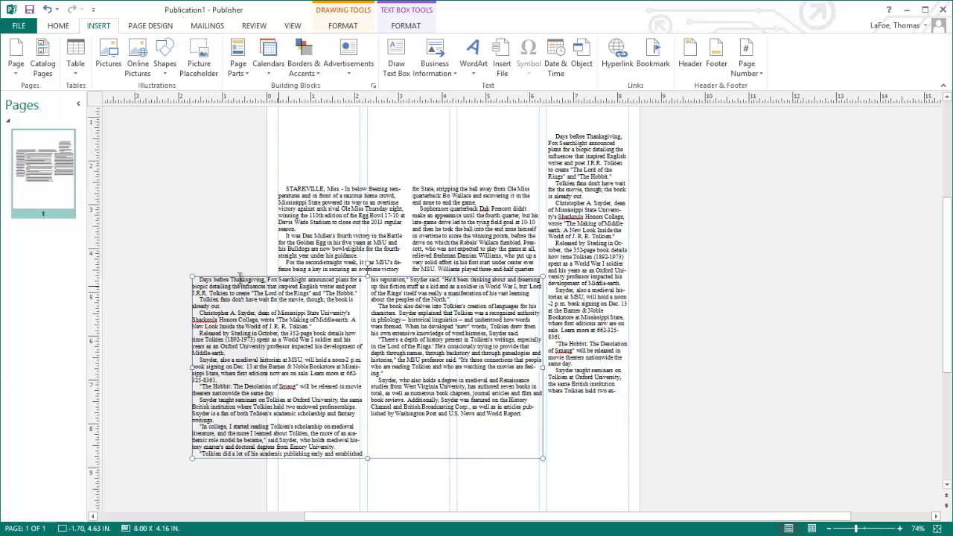
left_click_drag(199, 278, 260, 333)
- Select all the Tolkien text in the inserted 2 Column Story box and delete it
key("ctrl+a")
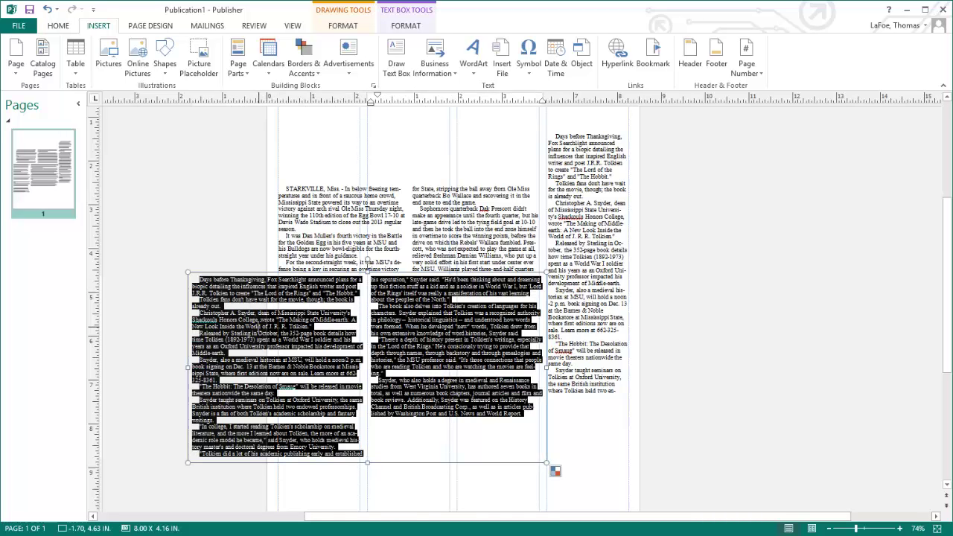
key("Delete")
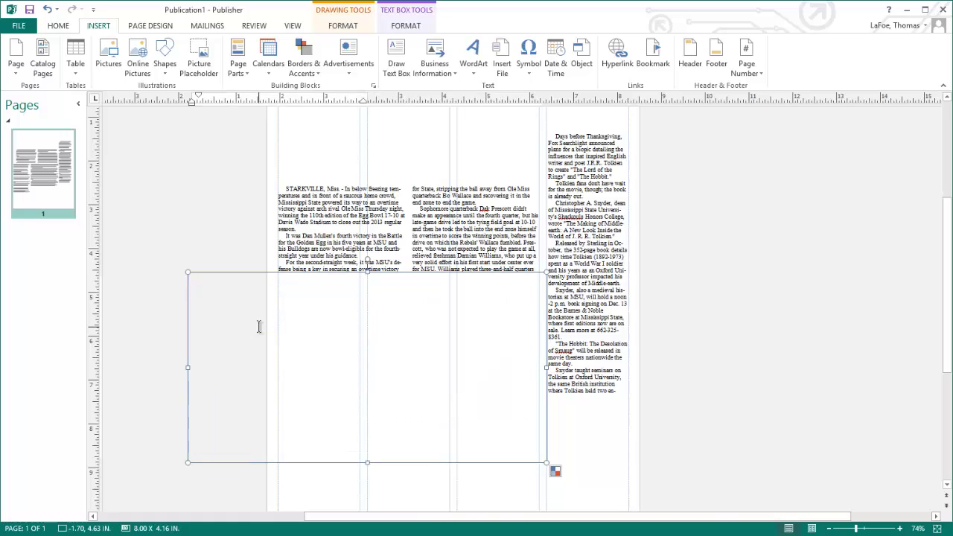